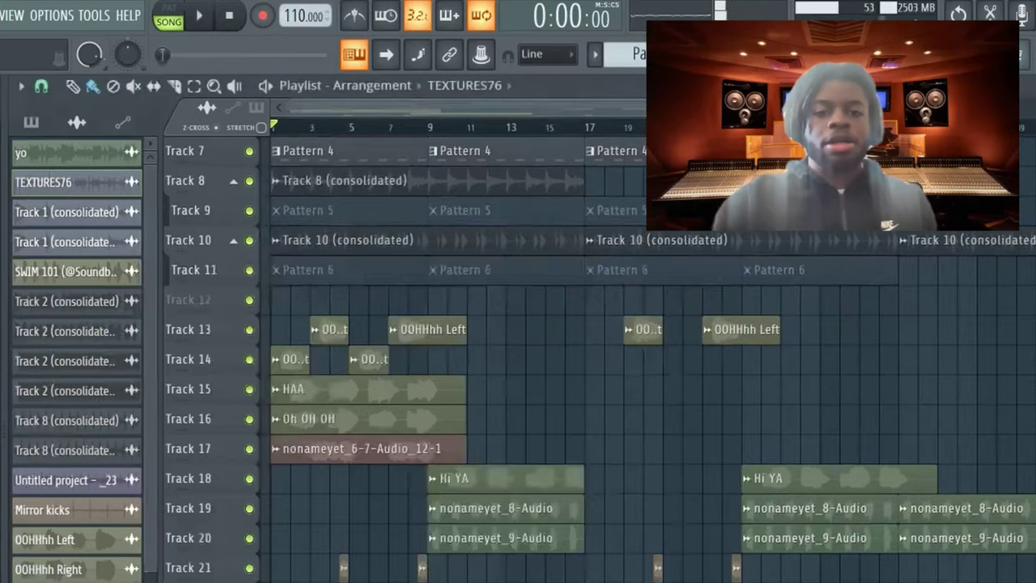
# Solo Track 1 in the playlist so it plays on its own.
pyautogui.scroll(5, 428, 447)
pyautogui.rightClick(261, 162)
pyautogui.click(247, 149)
pyautogui.rightClick(248, 148)
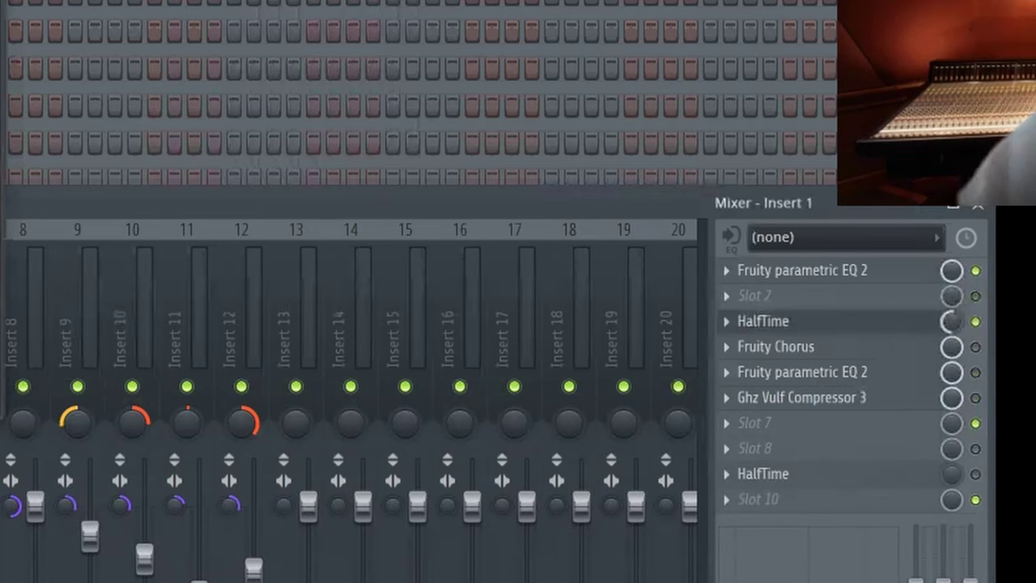
# Review the HalfTime and Fruity Chorus effects on mixer Insert 1.
pyautogui.click(757, 325)
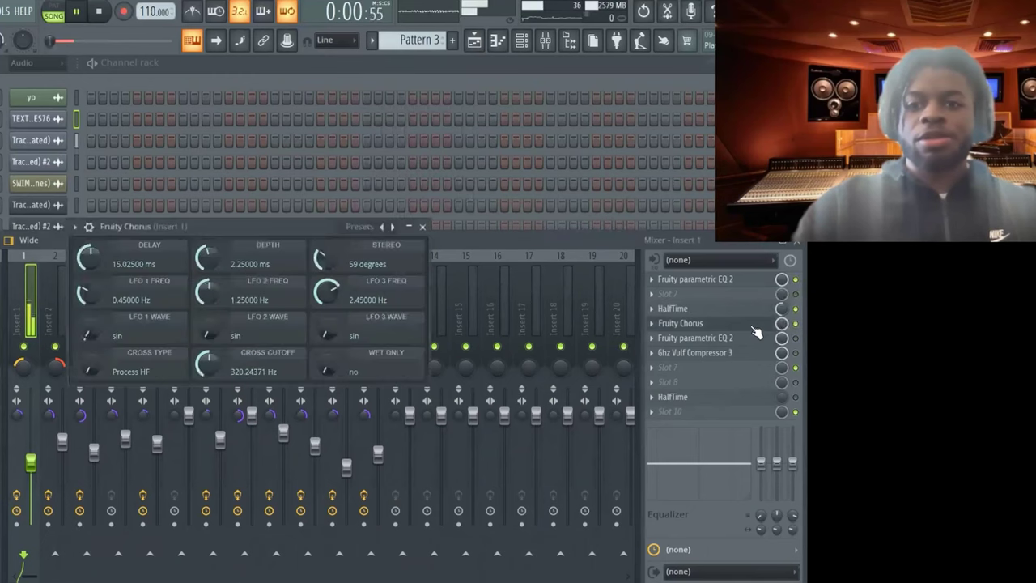
pyautogui.moveTo(296, 227); pyautogui.dragTo(631, 91)
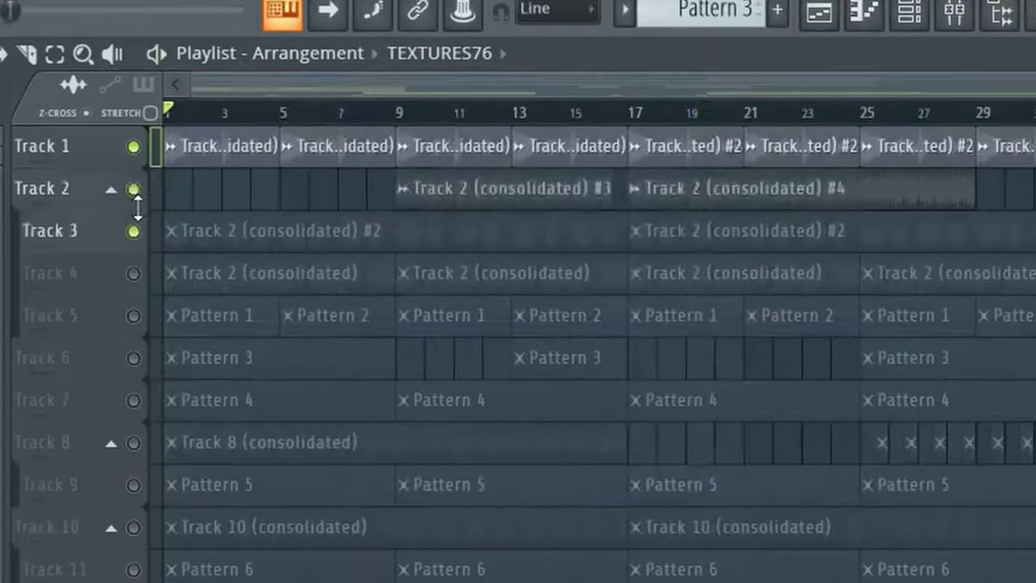
# Solo Track 2 in the playlist and move the playback position to bar 9.
pyautogui.rightClick(128, 188)
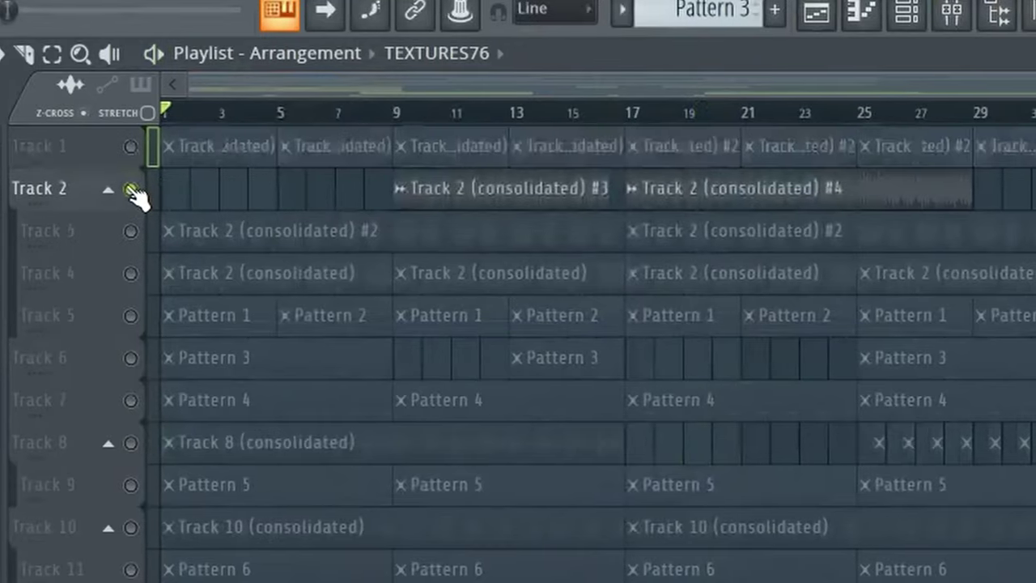
pyautogui.click(397, 113)
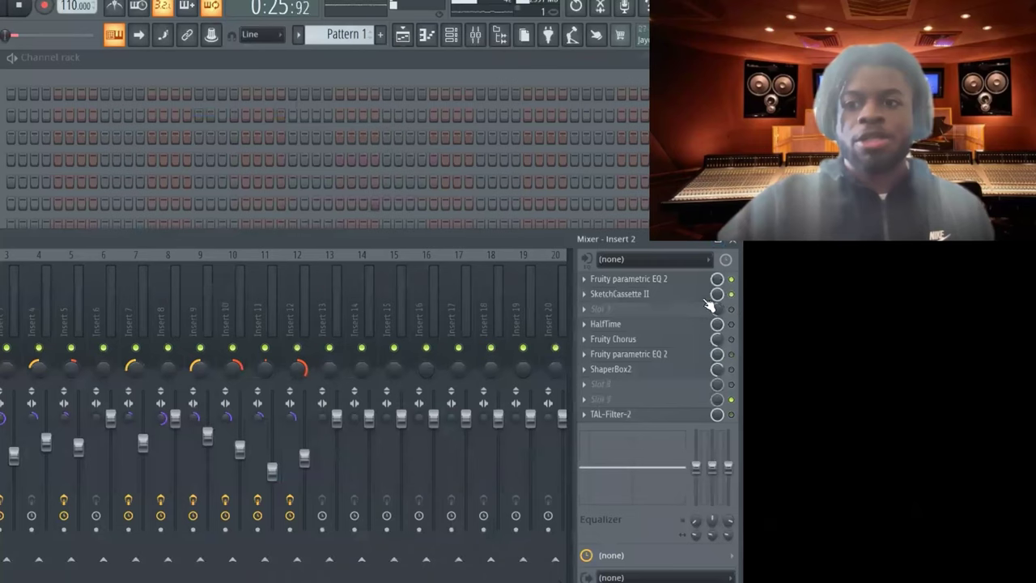
# Review SketchCassette II, Fruity Chorus and the Fruity parametric EQ 2 on mixer Insert 2, closing the EQ window when done.
pyautogui.click(620, 294)
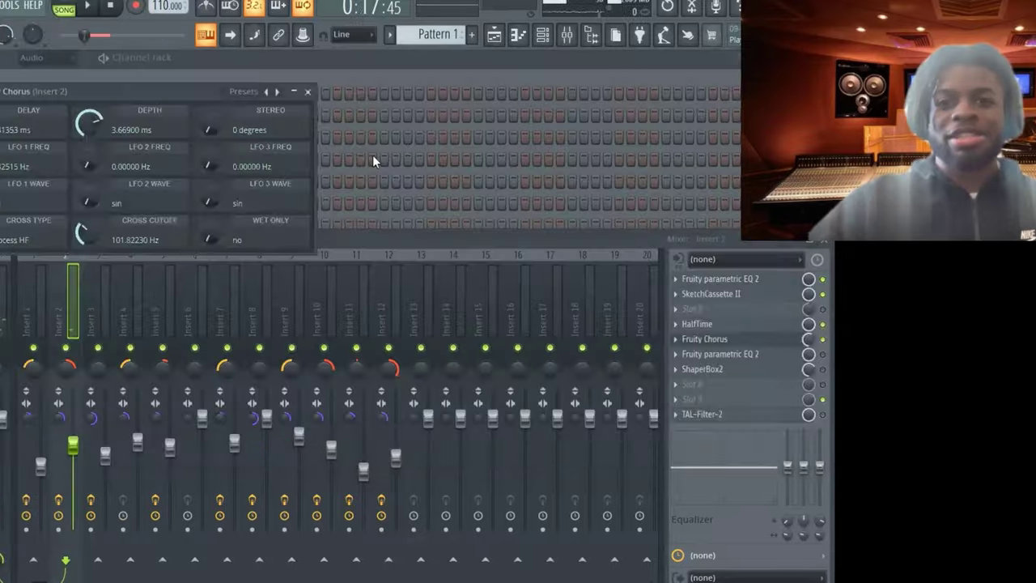
pyautogui.moveTo(159, 90); pyautogui.dragTo(633, 66)
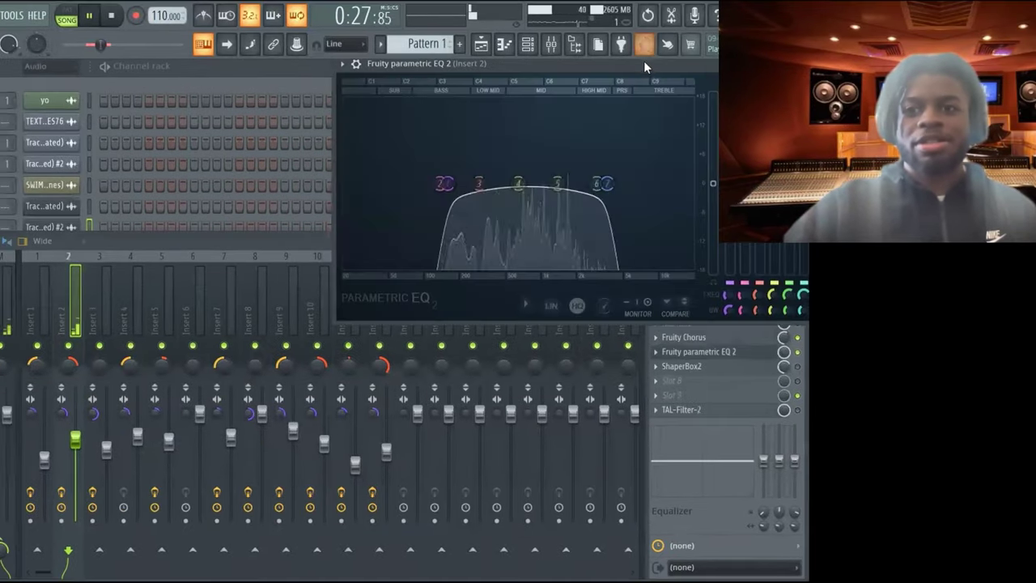
pyautogui.moveTo(644, 61); pyautogui.dragTo(564, 62)
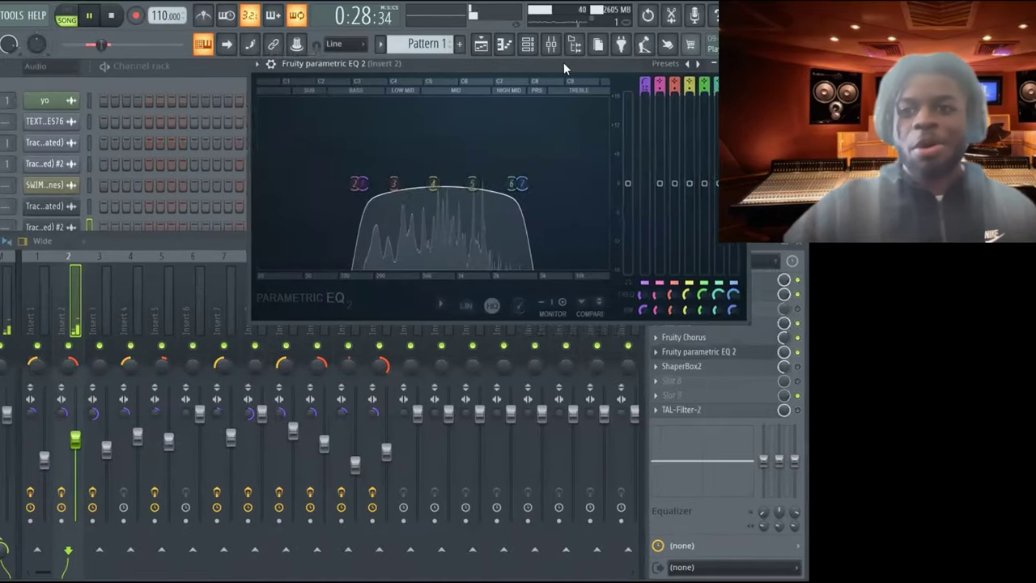
pyautogui.click(710, 62)
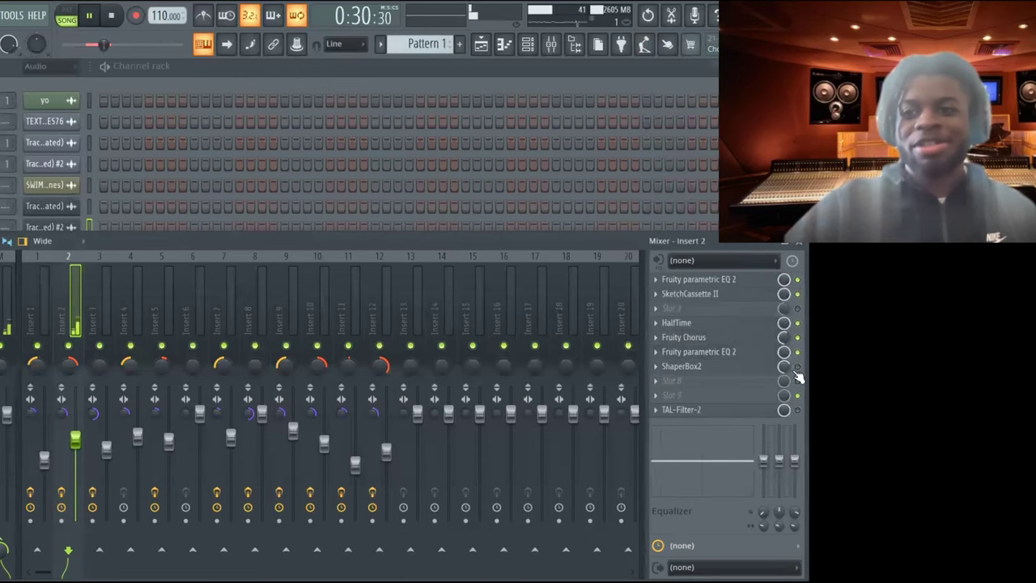
# Examine the ShaperBox2 time curve on Insert 2, close it, and open TAL-Filter-2.
pyautogui.click(759, 367)
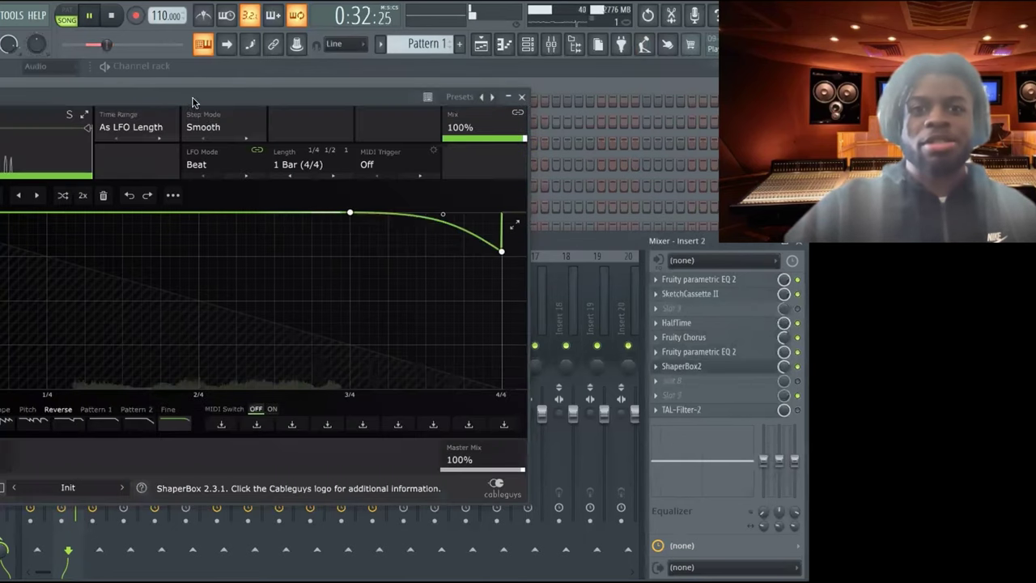
pyautogui.moveTo(192, 102); pyautogui.dragTo(472, 89)
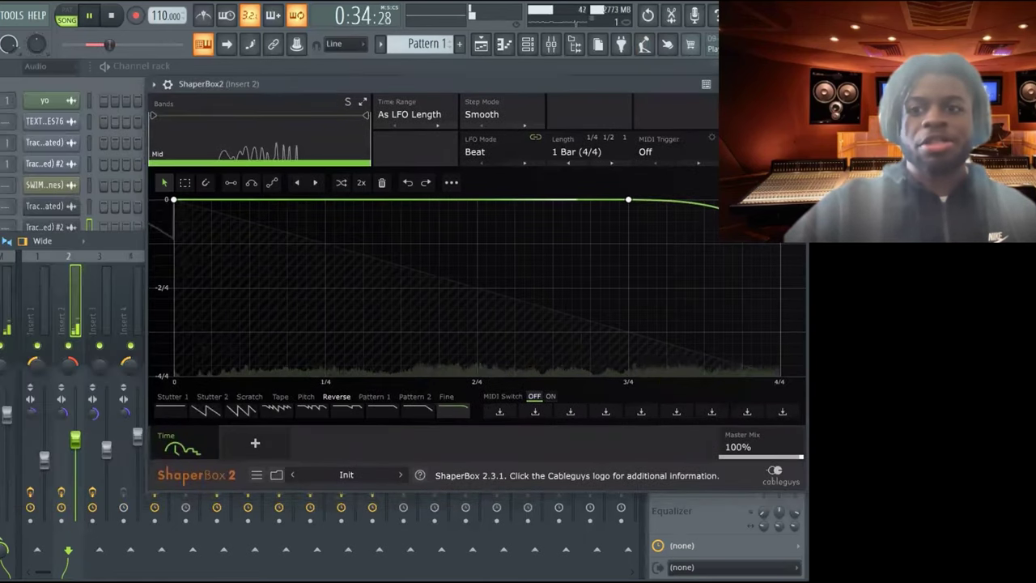
pyautogui.moveTo(682, 84); pyautogui.dragTo(620, 80)
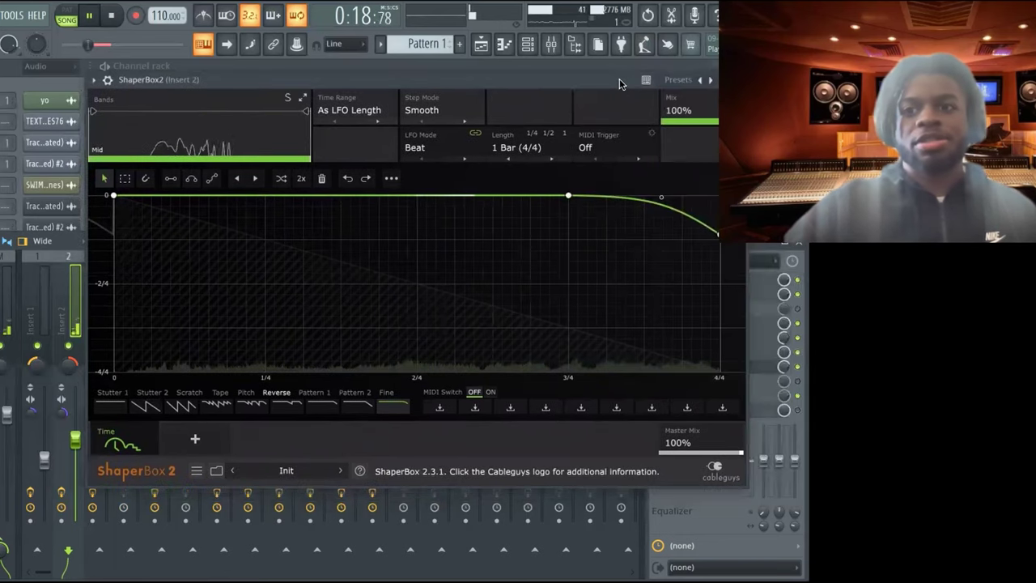
pyautogui.click(759, 366)
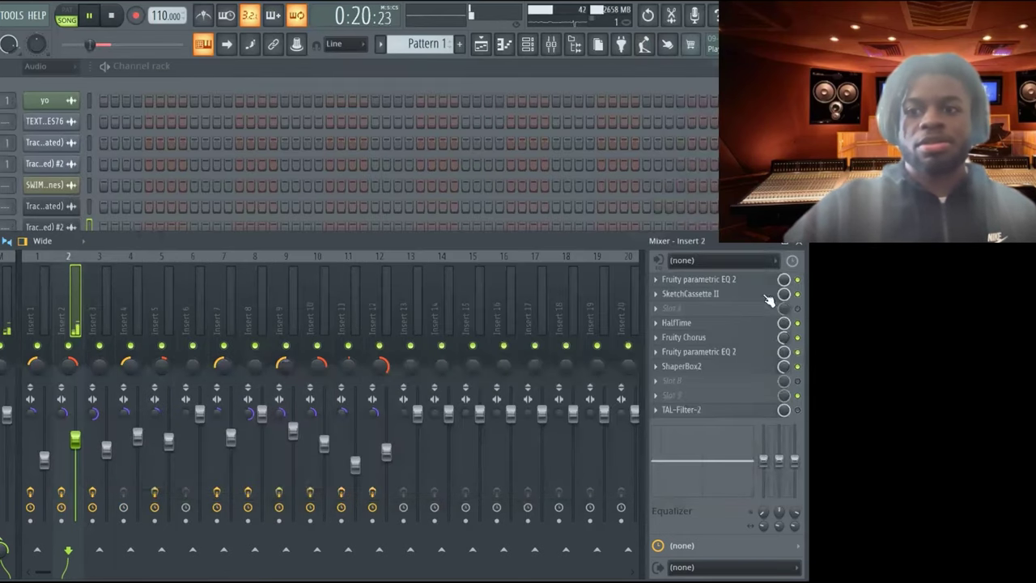
pyautogui.click(777, 410)
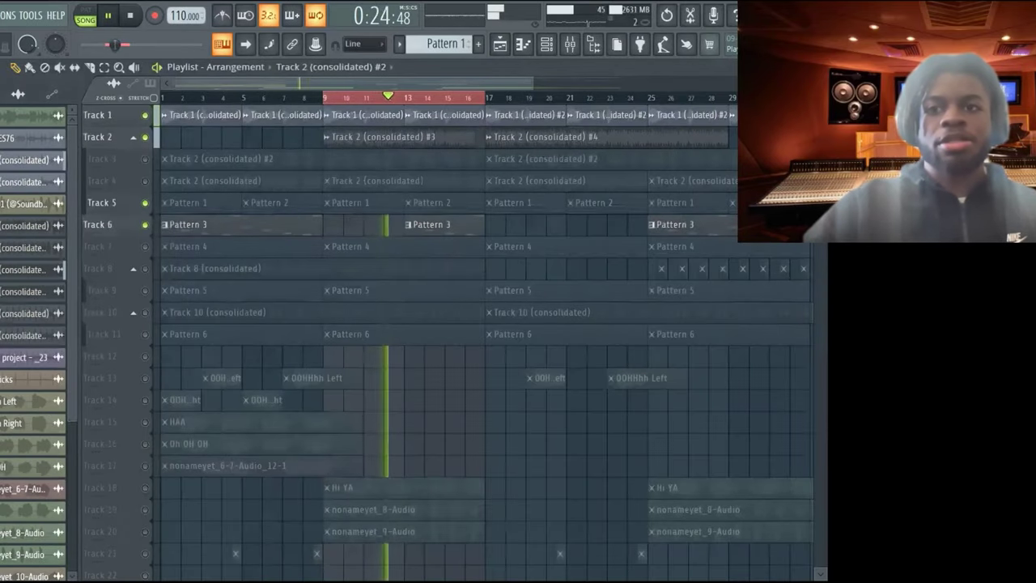
# Open the SUA_BASS PARALELLS notes of Pattern 3 in the piano roll and look through them.
pyautogui.click(501, 45)
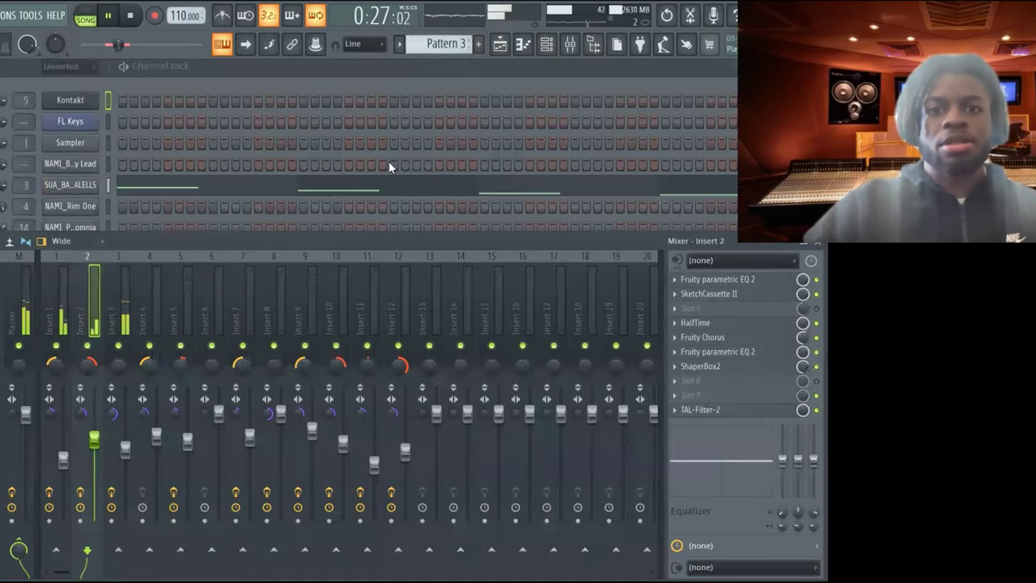
pyautogui.click(386, 189)
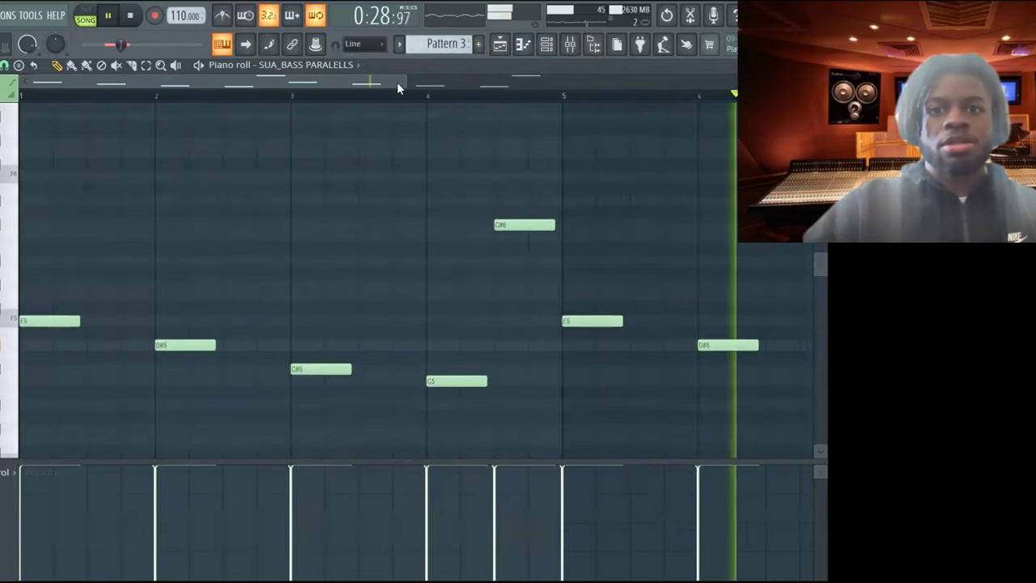
pyautogui.scroll(-2, 397, 81)
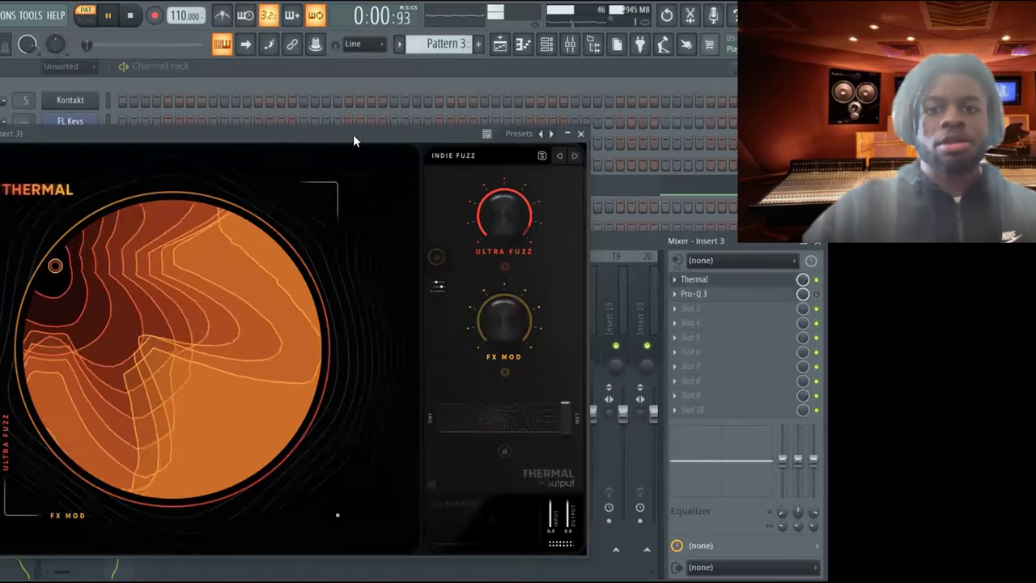
# Bring the Thermal effect on Insert 3 fully into view and open its preset selector.
pyautogui.moveTo(353, 141); pyautogui.dragTo(477, 105)
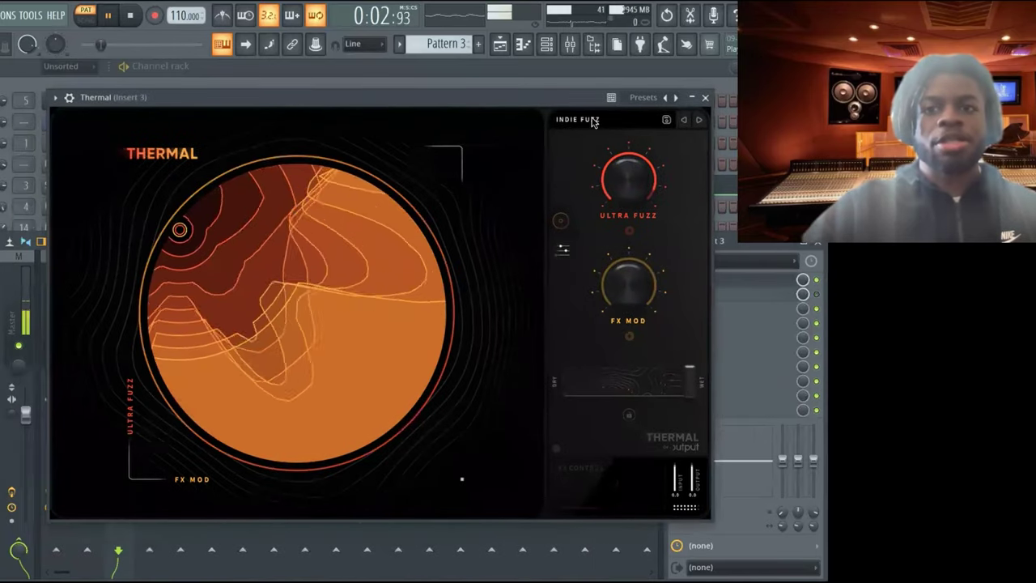
pyautogui.click(594, 122)
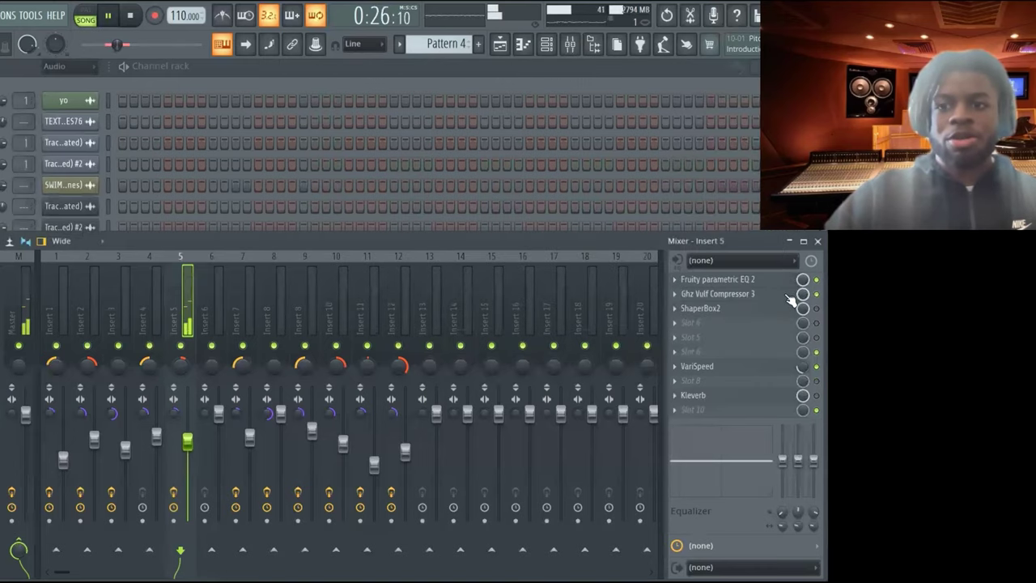
# Review the Ghz Vulf Compressor 3 and ShaperBox2 effects on mixer Insert 5.
pyautogui.click(789, 296)
pyautogui.moveTo(99, 115); pyautogui.dragTo(672, 73)
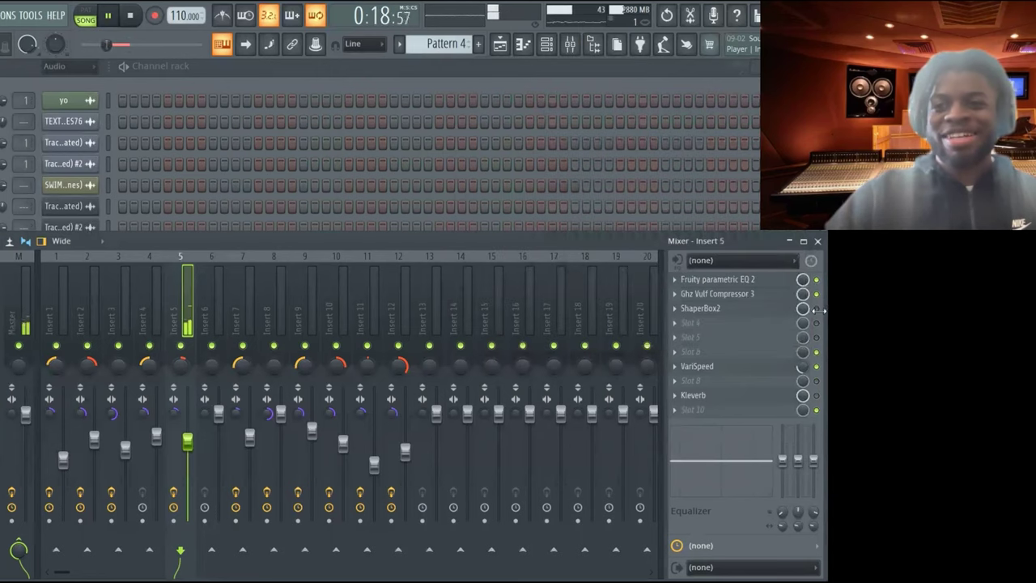
pyautogui.click(807, 311)
pyautogui.moveTo(379, 88); pyautogui.dragTo(570, 54)
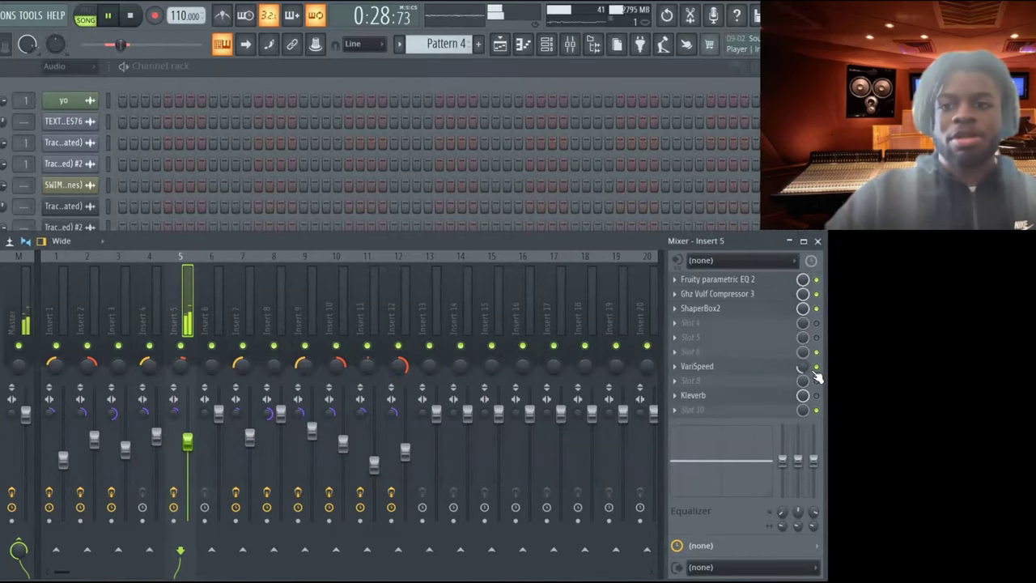
# Review the VariSpeed tape echo and Kleverb reverb on mixer Insert 5.
pyautogui.click(767, 368)
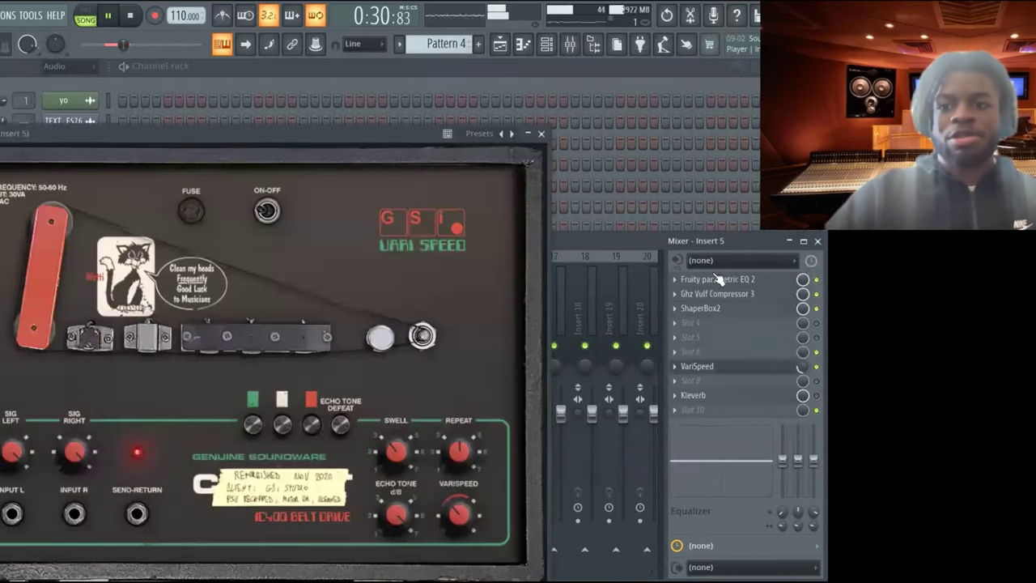
pyautogui.moveTo(320, 123); pyautogui.dragTo(590, 51)
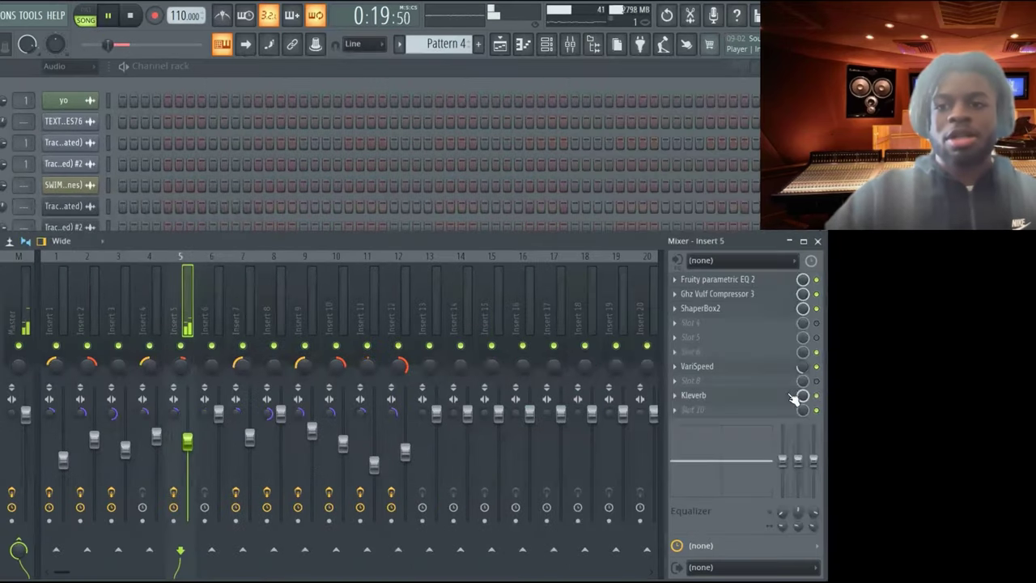
pyautogui.click(694, 395)
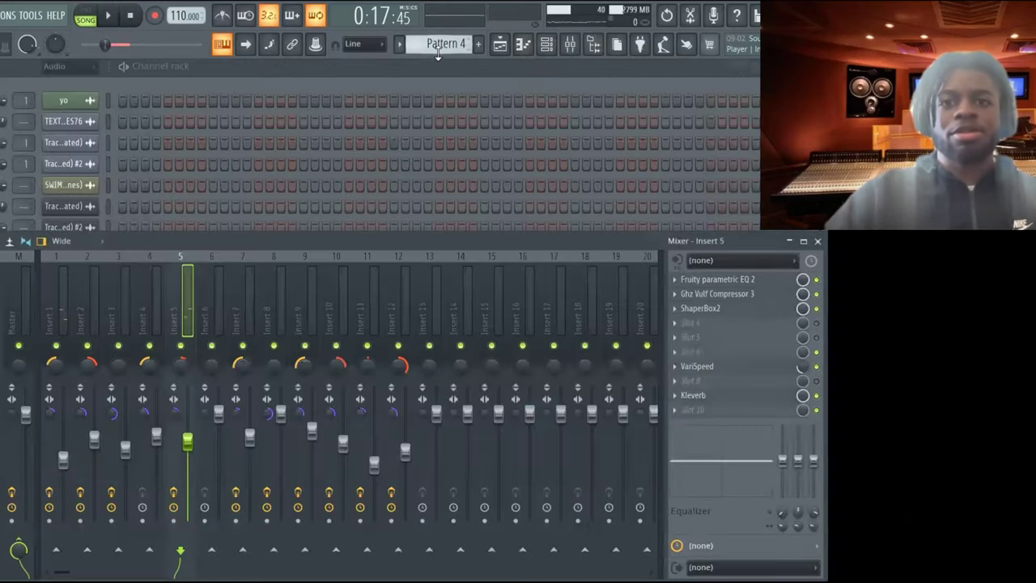
# Switch to Pattern 6, open the notes of its NAMI_P...omnia channel, and start playback.
pyautogui.scroll(-3, 438, 44)
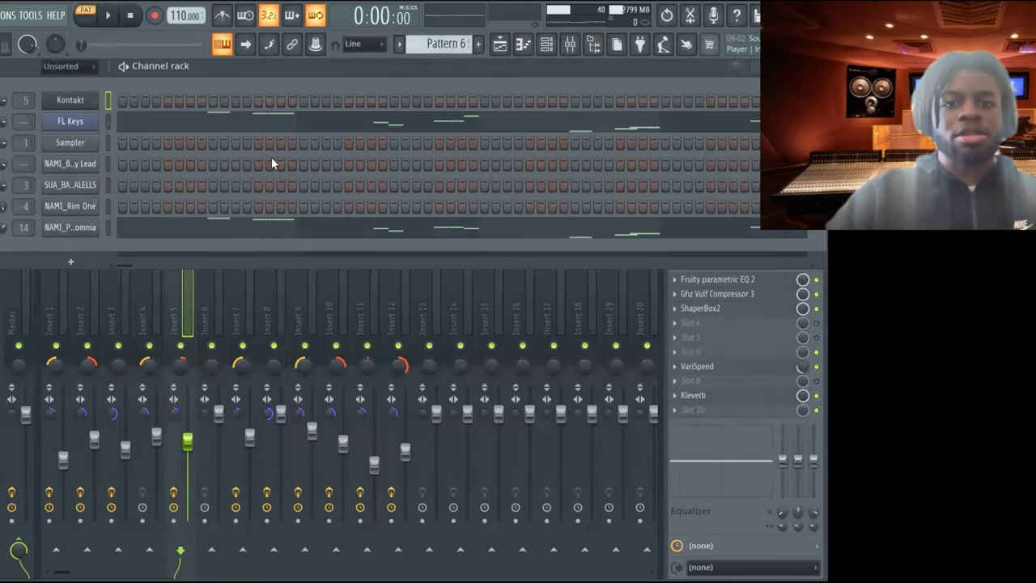
pyautogui.click(231, 234)
pyautogui.press('space')
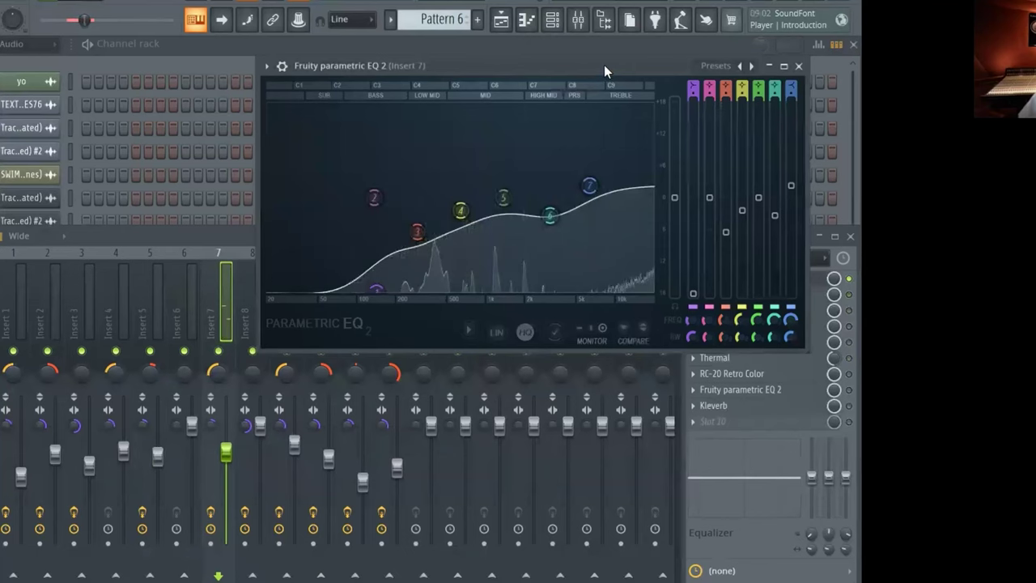
# Review both Fruity parametric EQ 2 instances, SketchCassette II and Kleverb on mixer Insert 7.
pyautogui.click(810, 54)
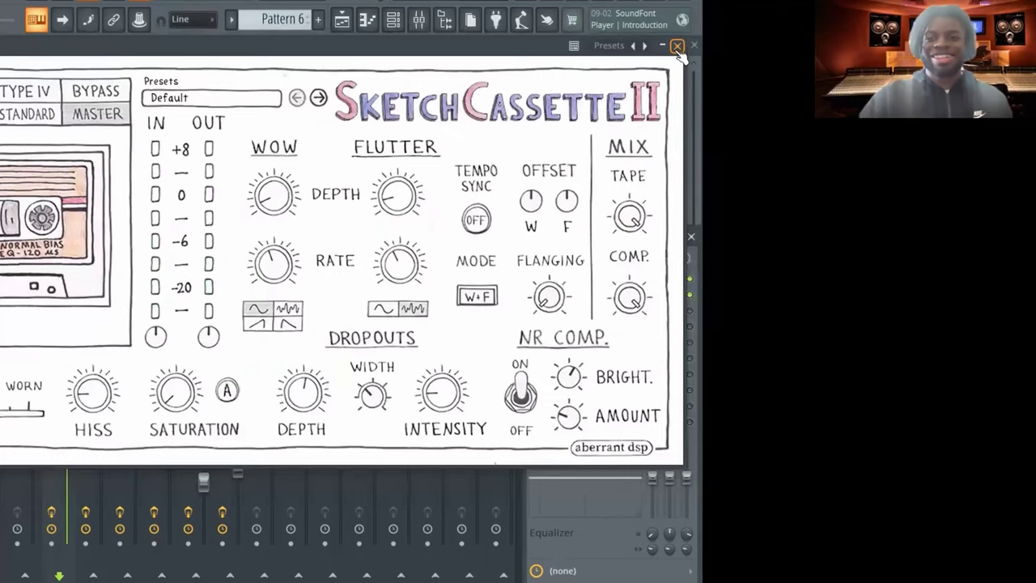
pyautogui.press('Escape')
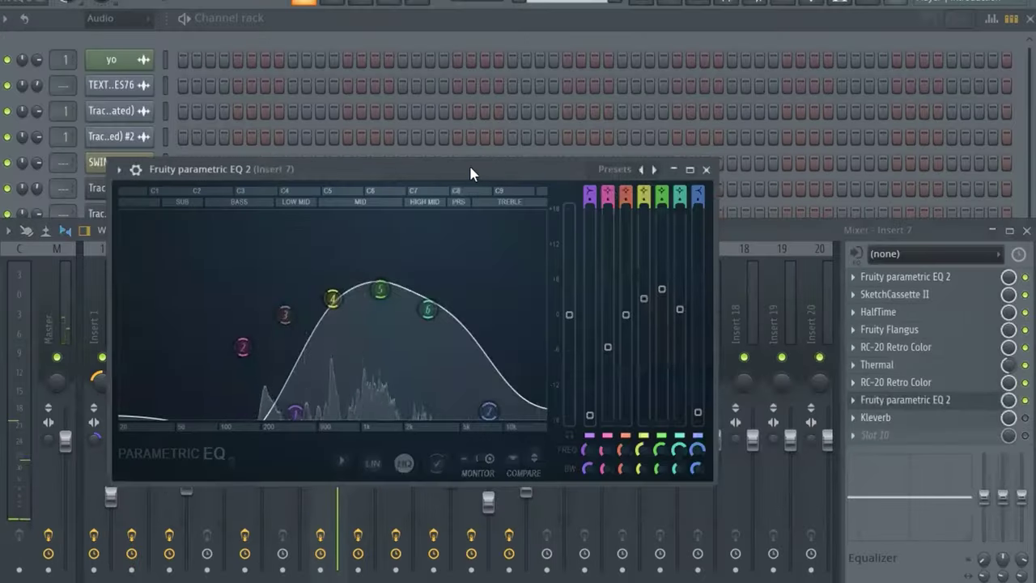
pyautogui.moveTo(472, 173); pyautogui.dragTo(770, 30)
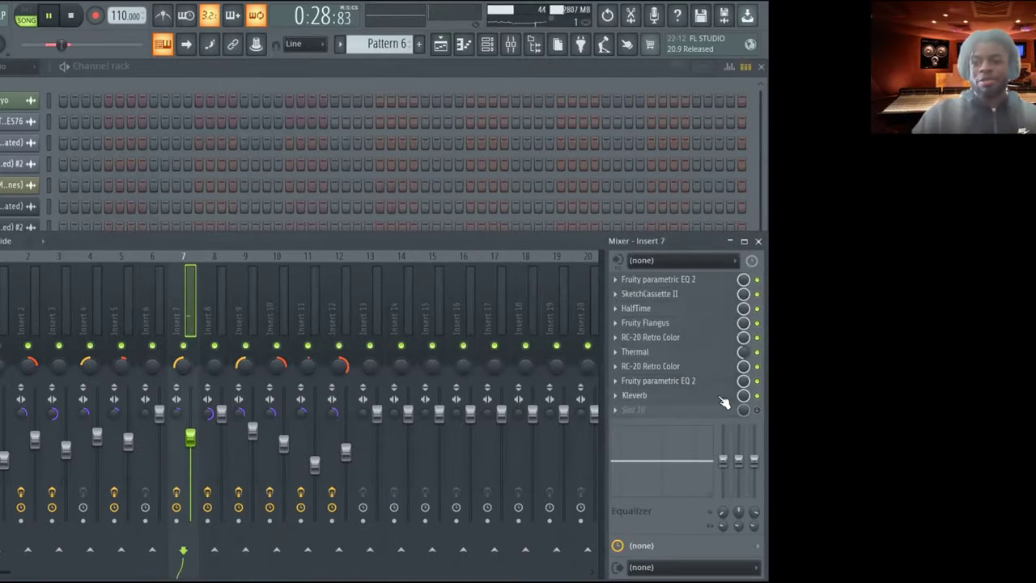
pyautogui.click(723, 397)
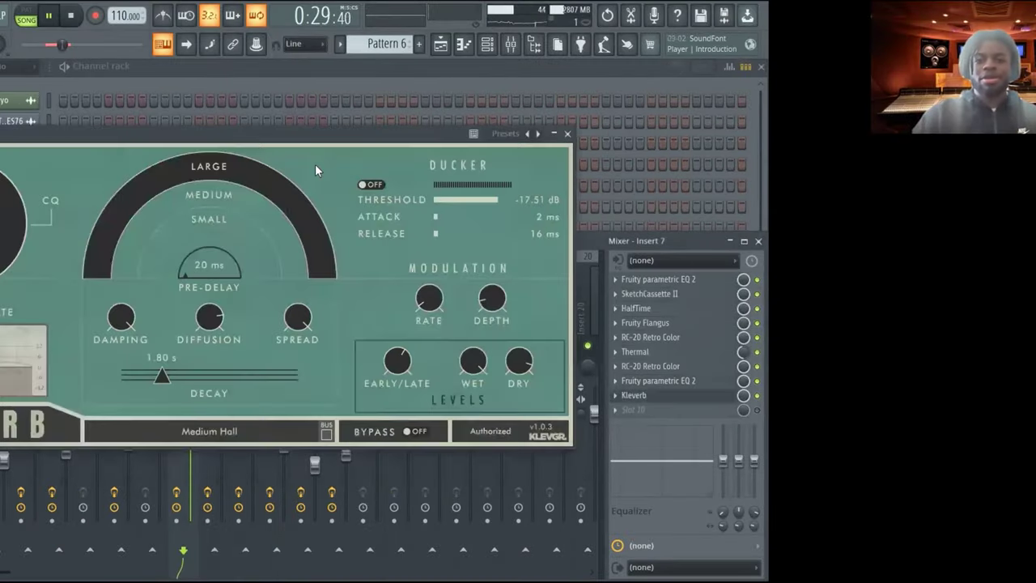
pyautogui.moveTo(439, 95); pyautogui.dragTo(480, 75)
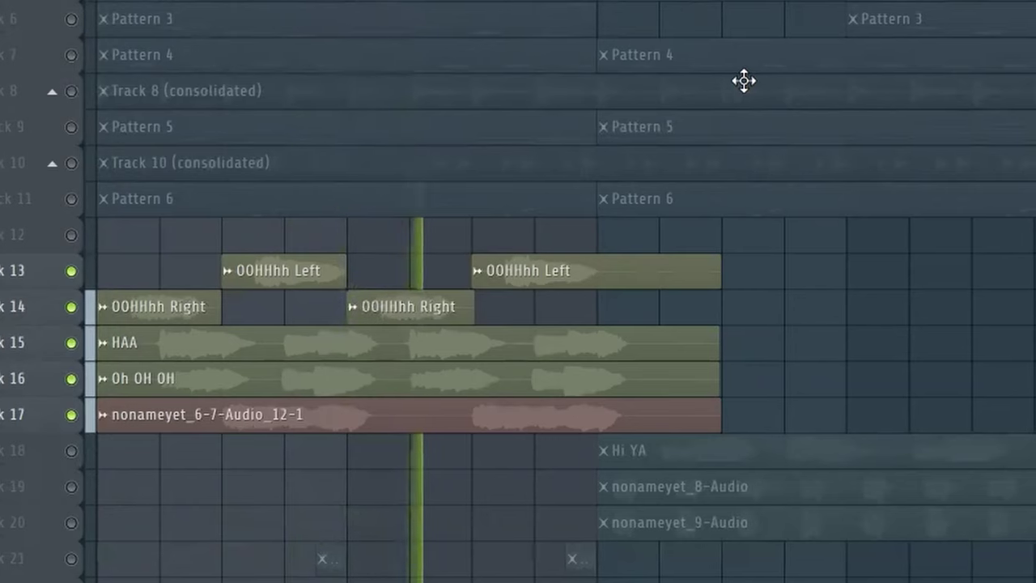
# Select all clips in the playlist arrangement.
pyautogui.hotkey('ctrl', 'a')
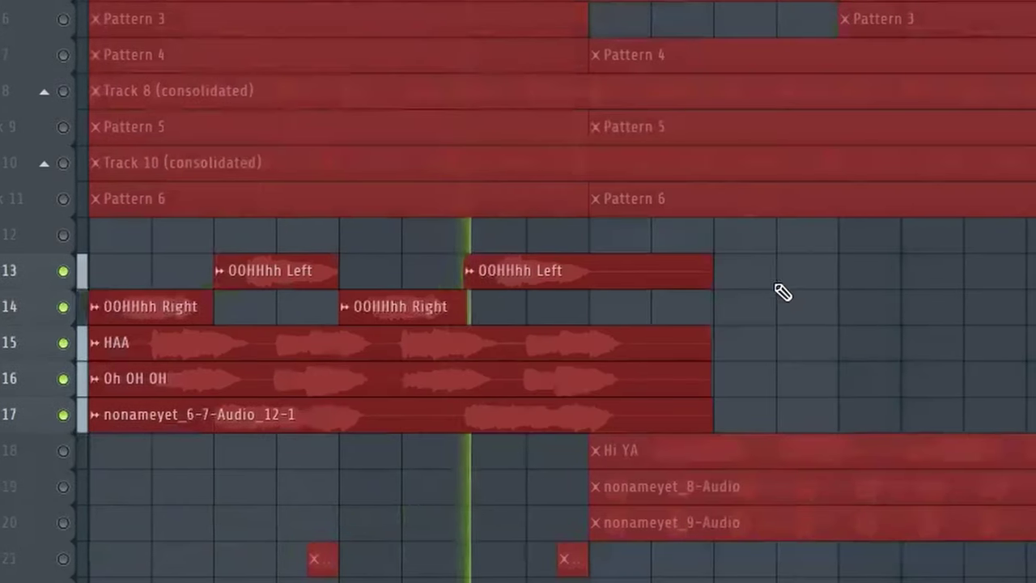